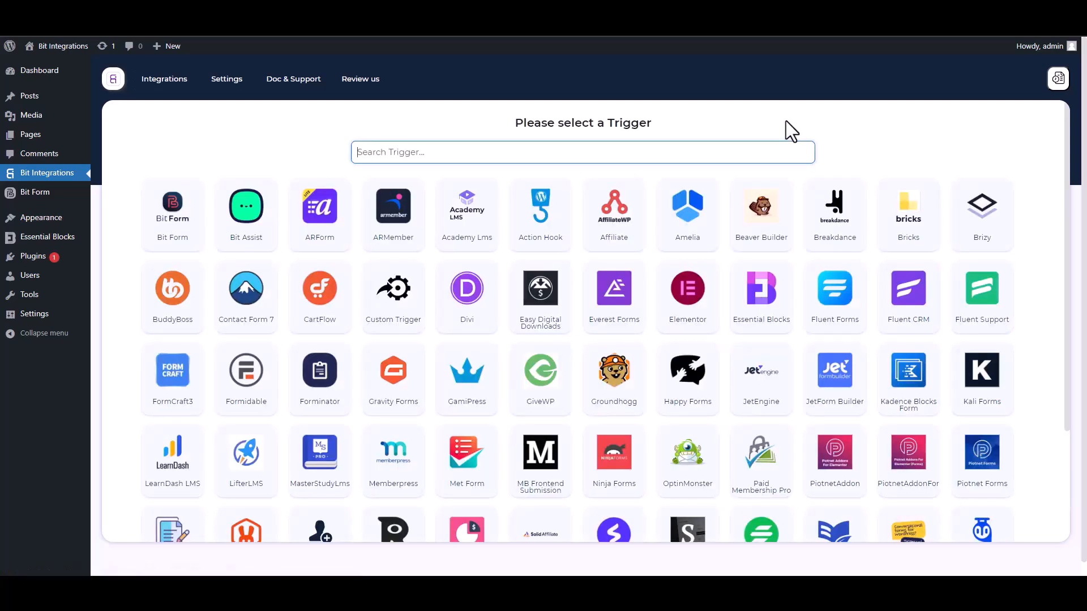
- Set Essential Blocks as the trigger and start fetching its submitted form data
{"action": "type", "text": "ess"}
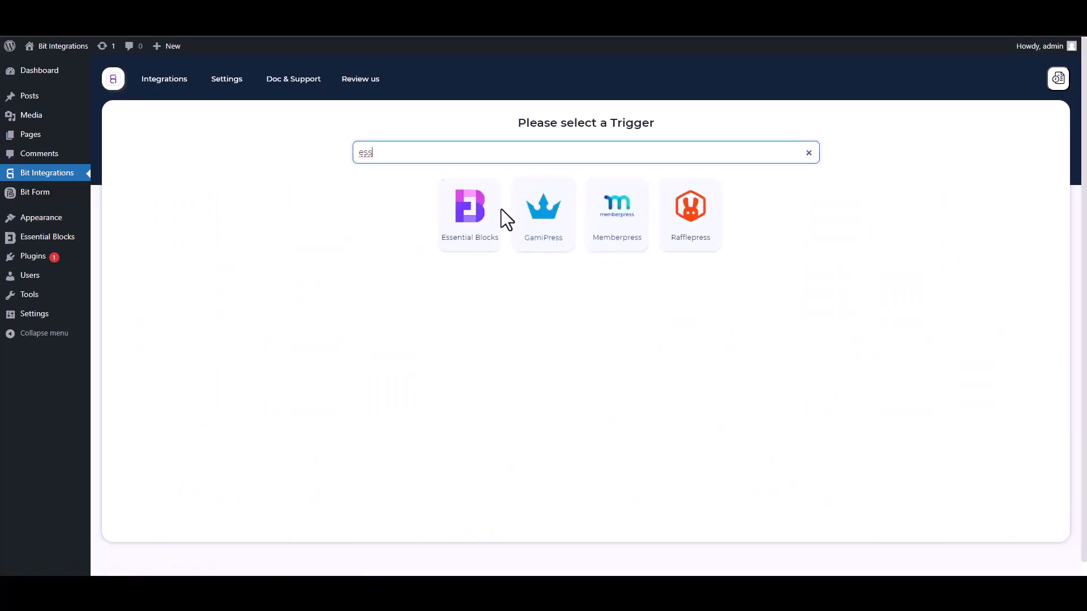
{"action": "left_click", "coordinate": [465, 249]}
{"action": "left_click", "coordinate": [583, 264]}
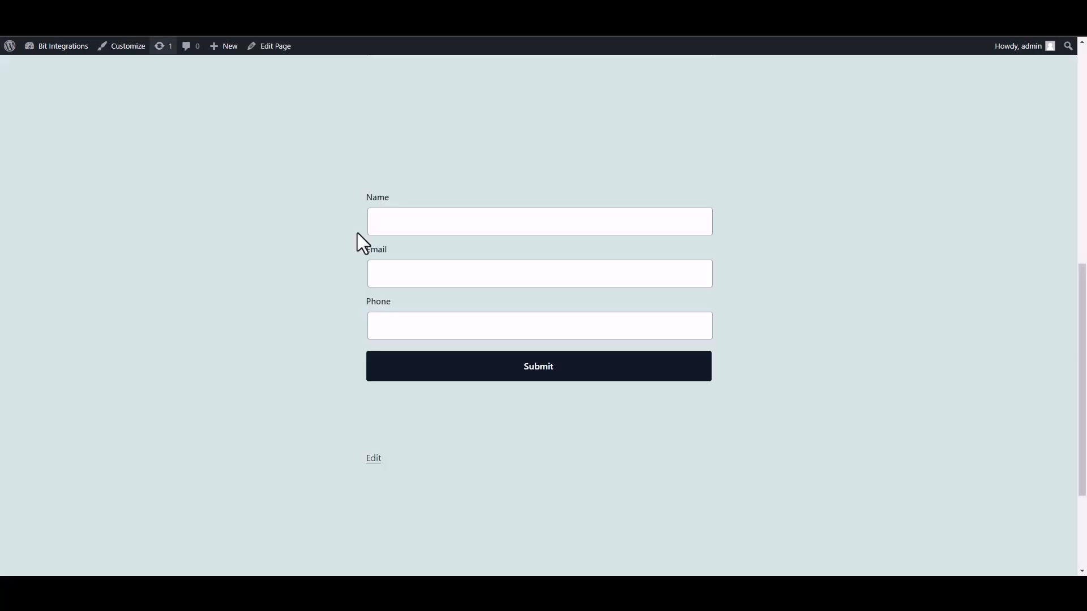
- Submit the front-end form with name 'test', a test e-mail and a phone number
{"action": "left_click", "coordinate": [466, 232]}
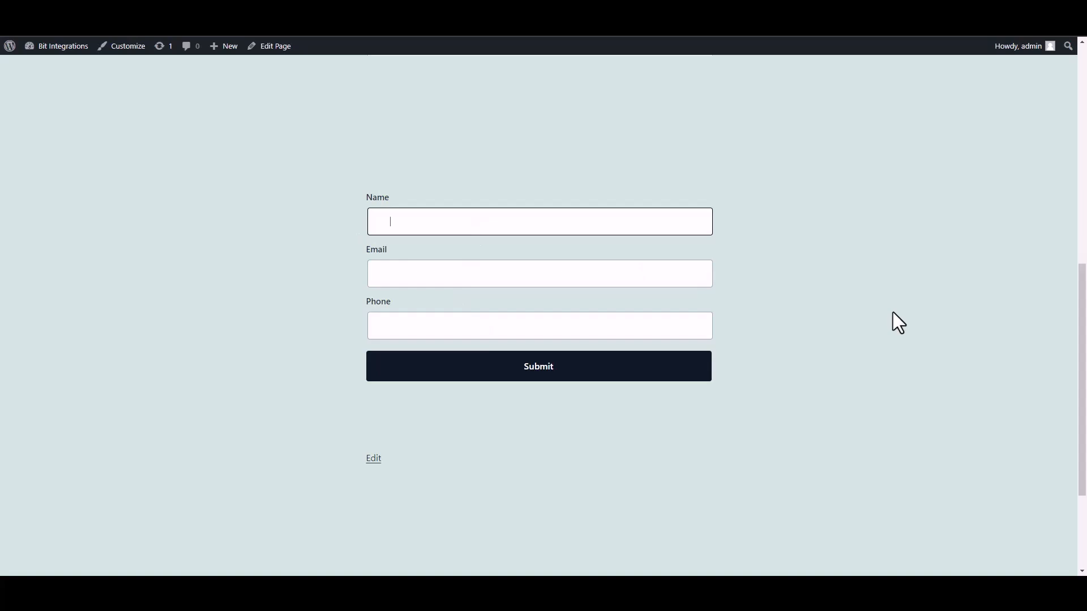
{"action": "type", "text": "test"}
{"action": "left_click", "coordinate": [650, 277]}
{"action": "type", "text": "test@gmail.com"}
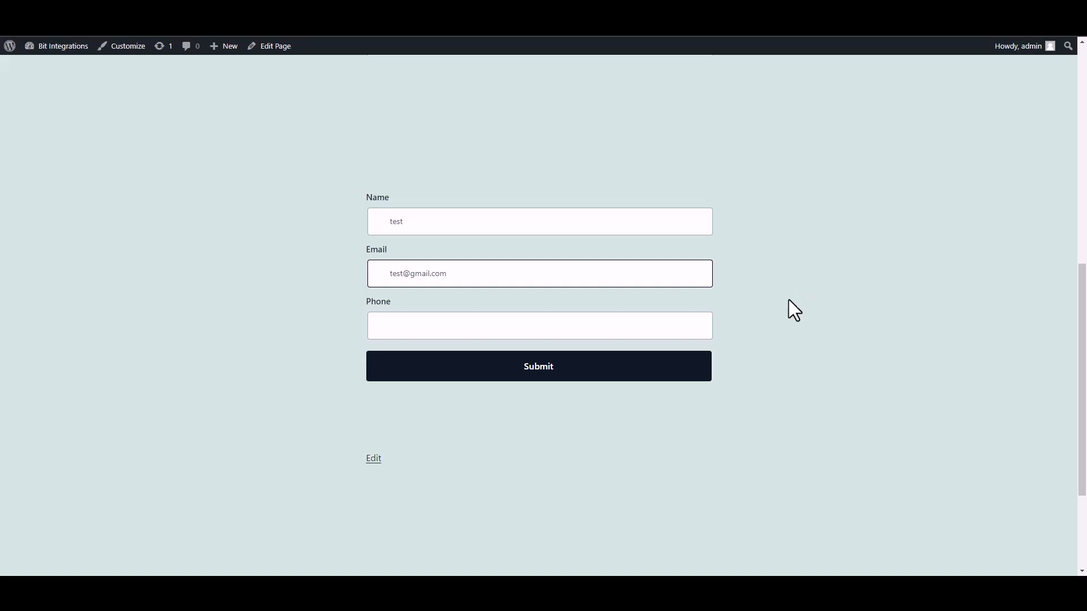
{"action": "left_click", "coordinate": [655, 331]}
{"action": "type", "text": "58566255"}
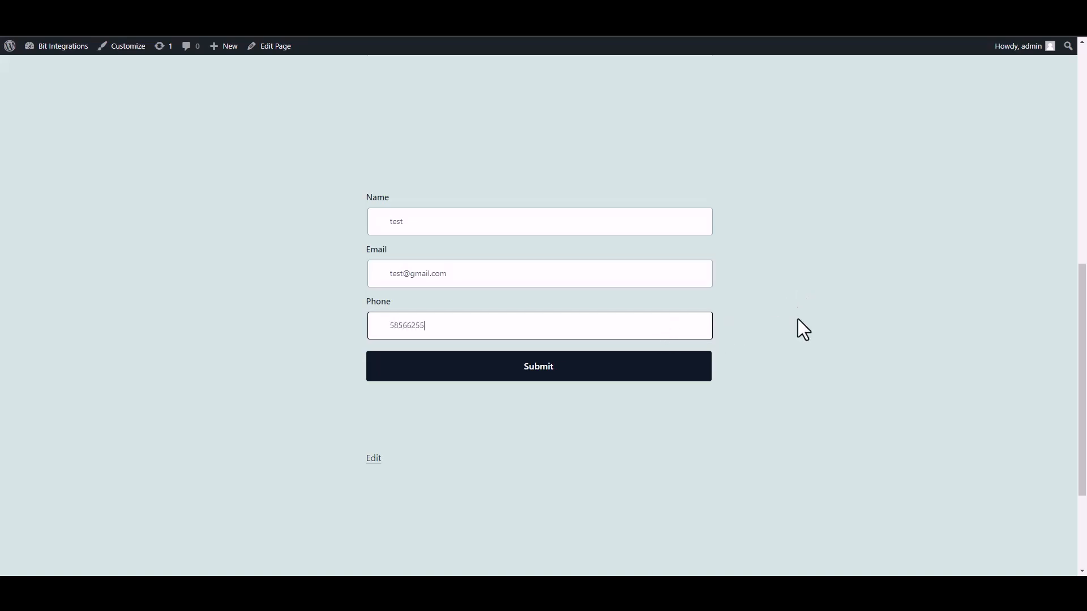
{"action": "left_click", "coordinate": [701, 369]}
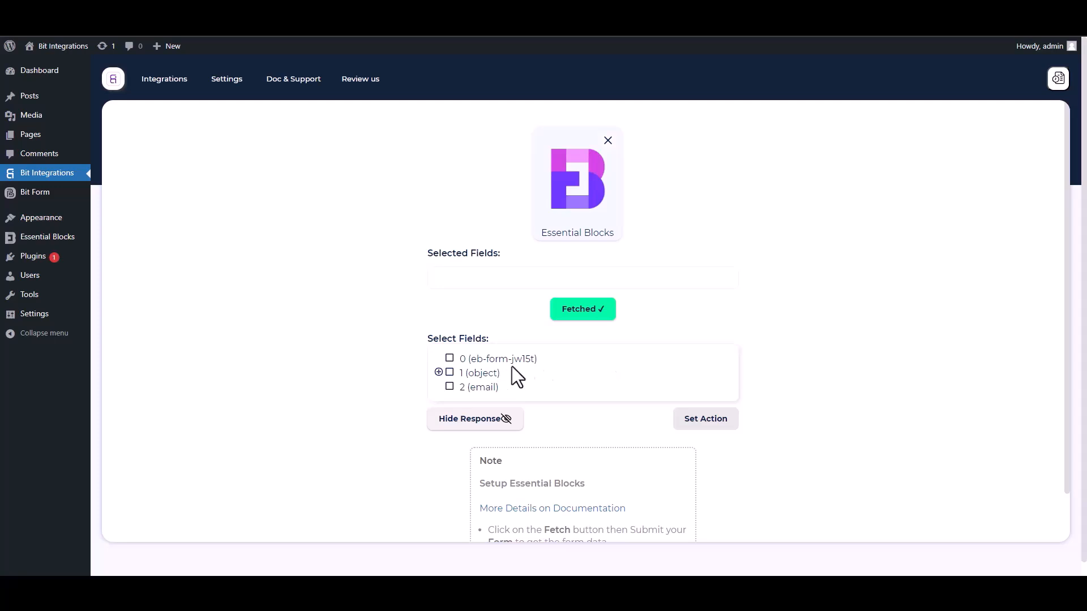
- Select field 0 and the Name, Email and Phone sub-fields of 1 (object)
{"action": "left_click_drag", "start_coordinate": [550, 364], "coordinate": [454, 360]}
{"action": "left_click", "coordinate": [464, 357]}
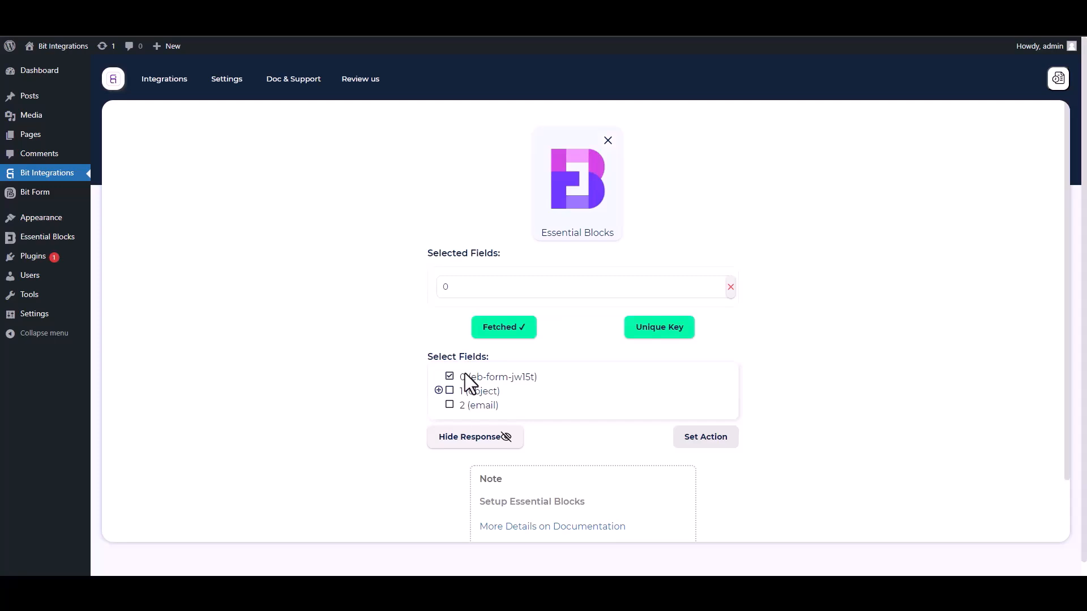
{"action": "left_click", "coordinate": [439, 391]}
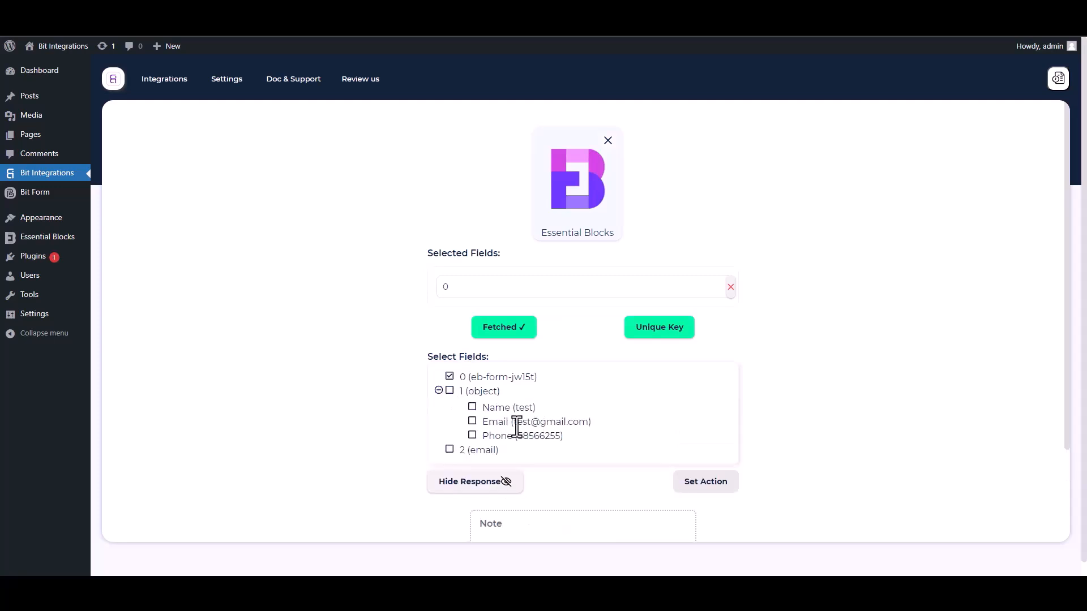
{"action": "left_click", "coordinate": [473, 408]}
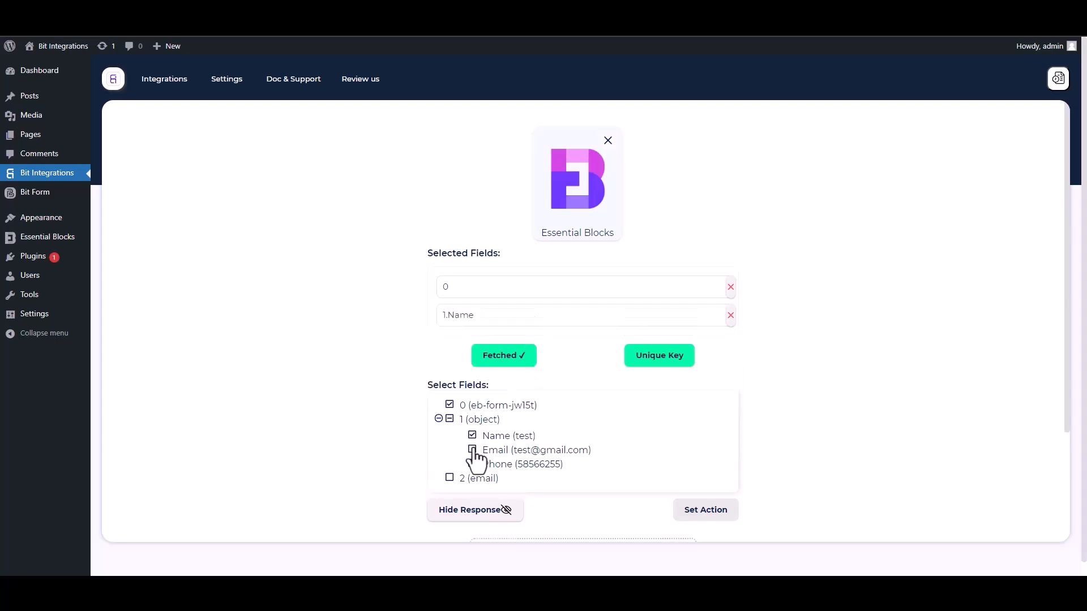
{"action": "left_click", "coordinate": [473, 450]}
{"action": "left_click", "coordinate": [473, 492]}
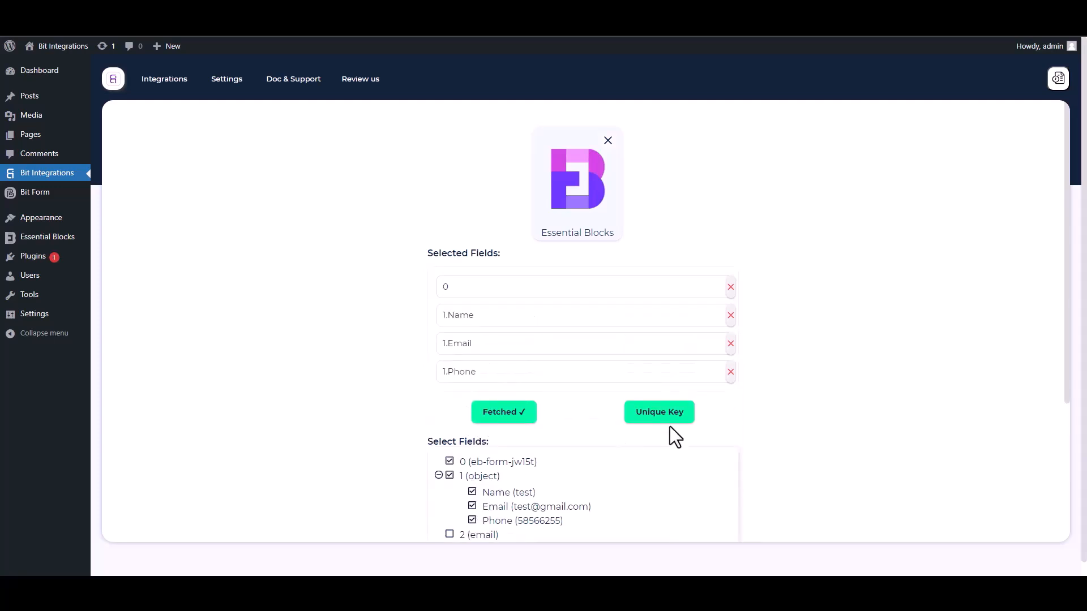
{"action": "left_click_drag", "start_coordinate": [1067, 364], "coordinate": [1068, 441]}
- Set field 0 as the unique primary key
{"action": "left_click", "coordinate": [664, 303]}
{"action": "left_click", "coordinate": [536, 311]}
{"action": "left_click", "coordinate": [457, 340]}
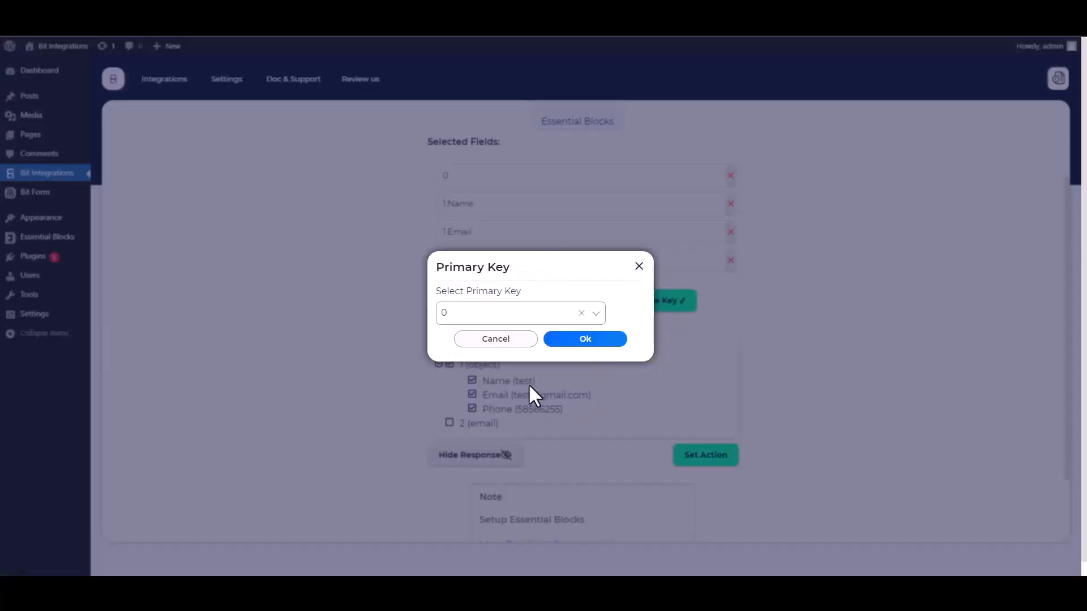
{"action": "left_click", "coordinate": [581, 341]}
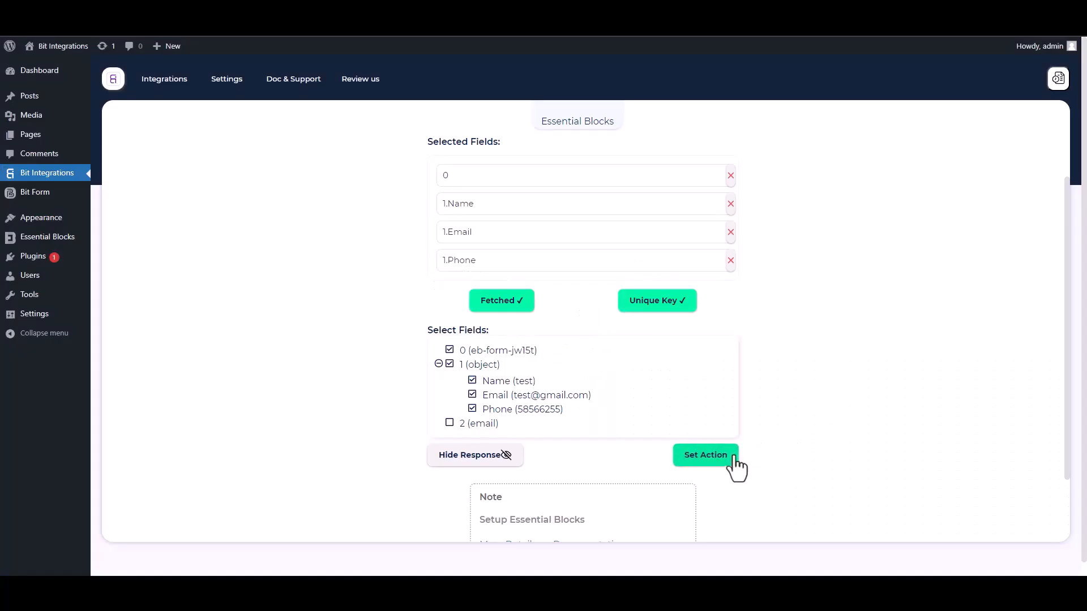
- Search 'rapidmail' and choose Rapidmail as the integration's action, reviewing its settings fields
{"action": "left_click", "coordinate": [706, 456]}
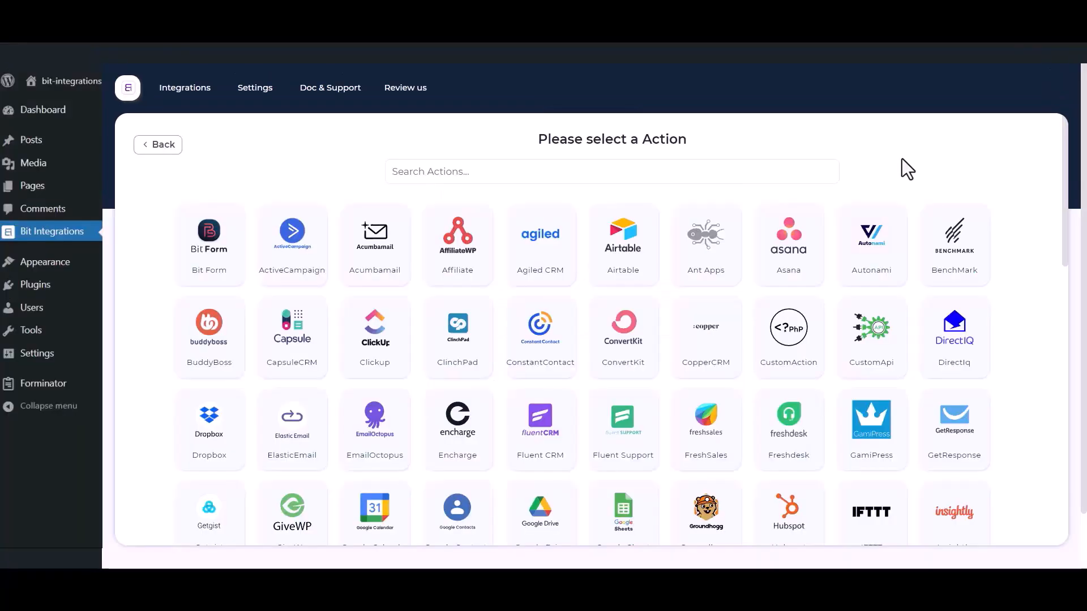
{"action": "left_click", "coordinate": [759, 171]}
{"action": "type", "text": "rapidmail"}
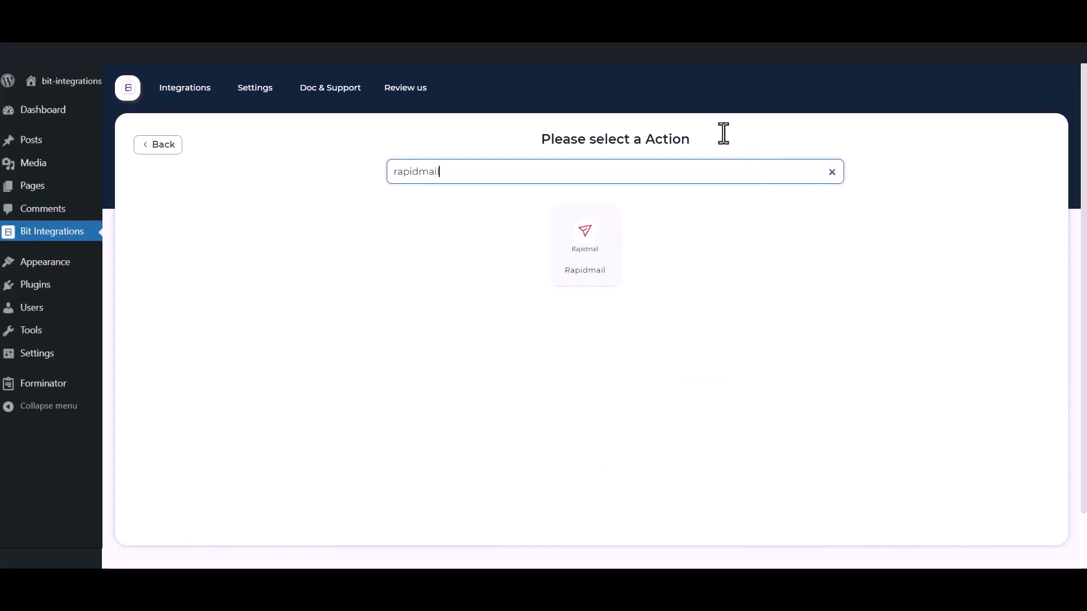
{"action": "left_click", "coordinate": [578, 288]}
{"action": "left_click_drag", "start_coordinate": [196, 234], "coordinate": [145, 234]}
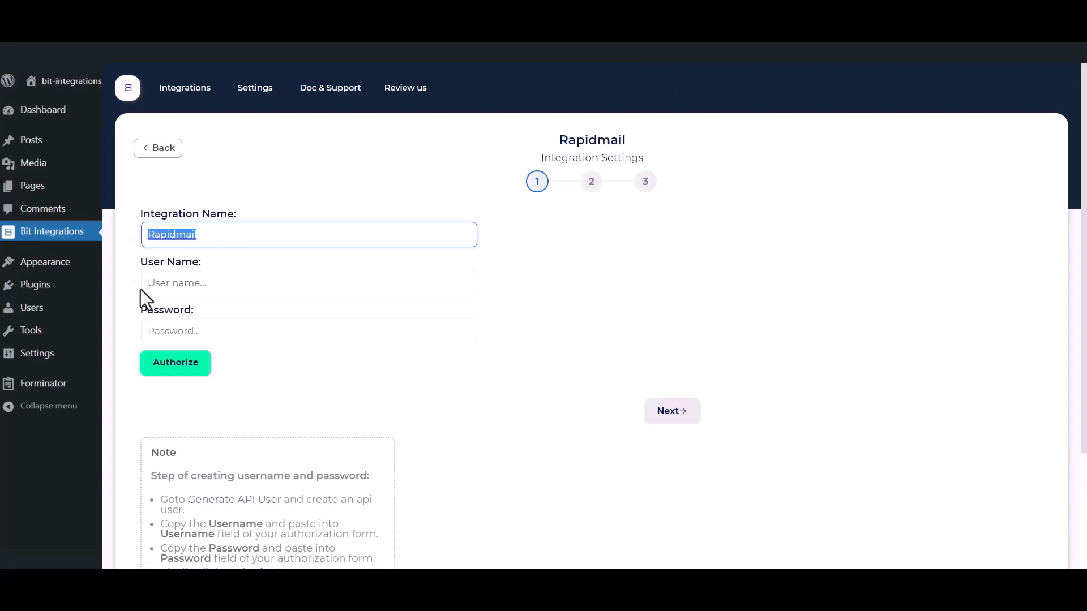
{"action": "left_click_drag", "start_coordinate": [140, 262], "coordinate": [202, 262]}
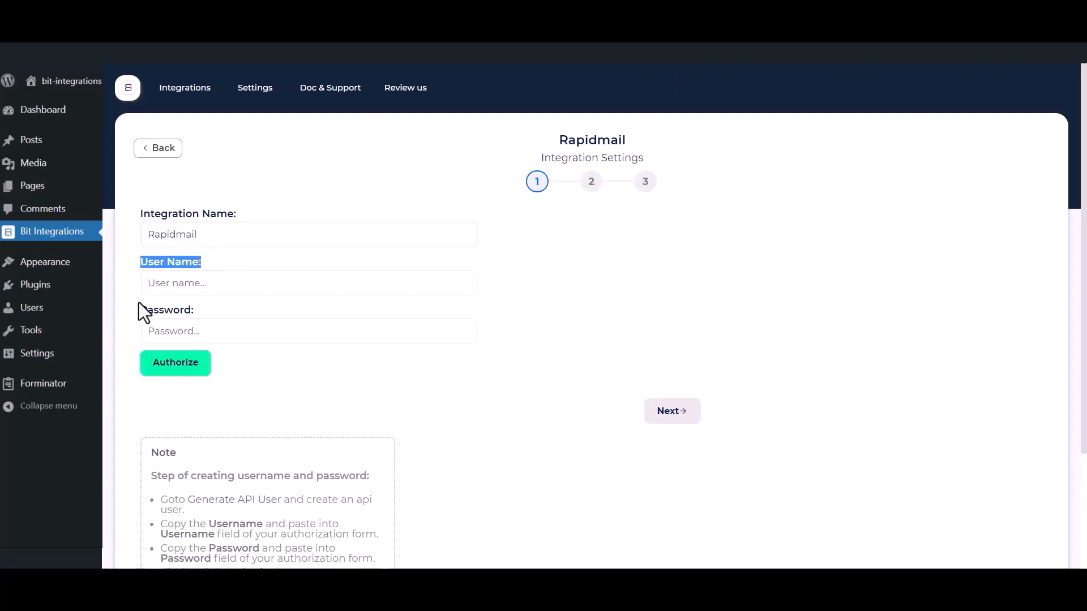
{"action": "left_click_drag", "start_coordinate": [139, 310], "coordinate": [195, 310]}
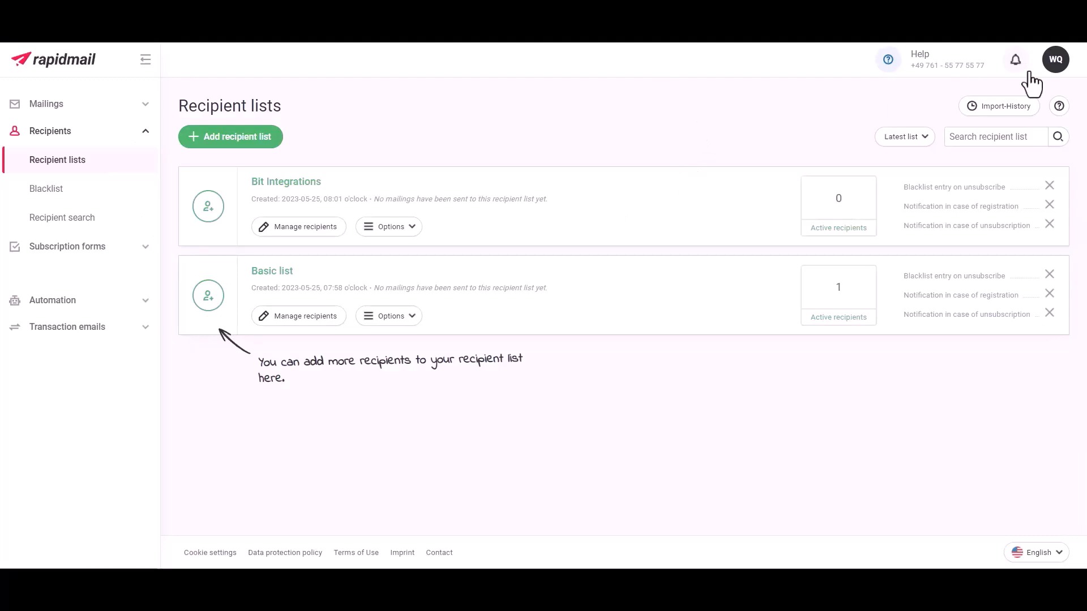
- Create a new Rapidmail API user with the description 'Bit Integrations'
{"action": "left_click", "coordinate": [1056, 60]}
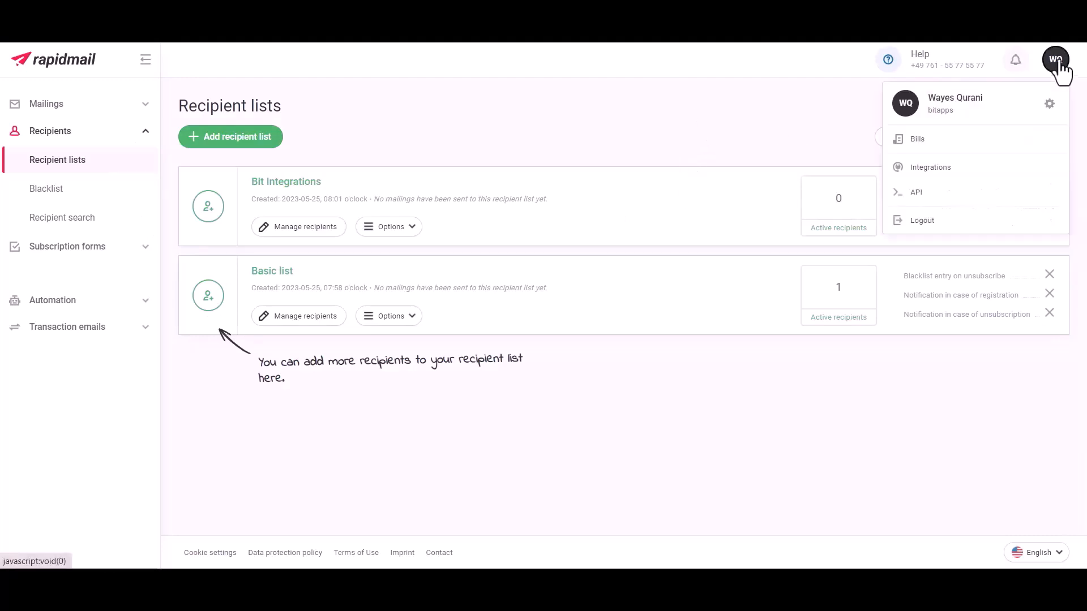
{"action": "left_click", "coordinate": [917, 197]}
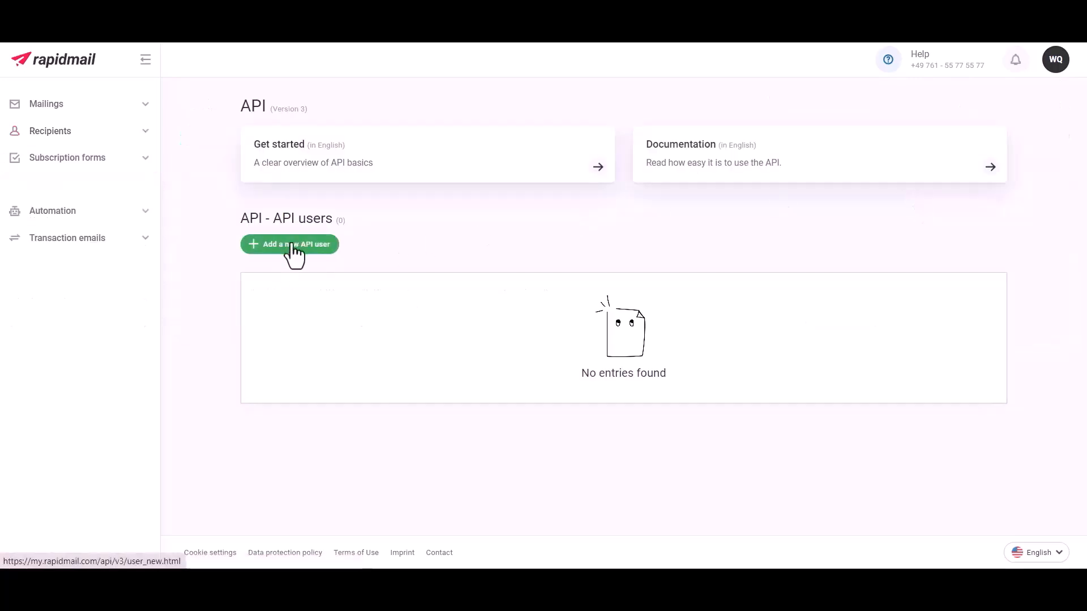
{"action": "left_click", "coordinate": [294, 245]}
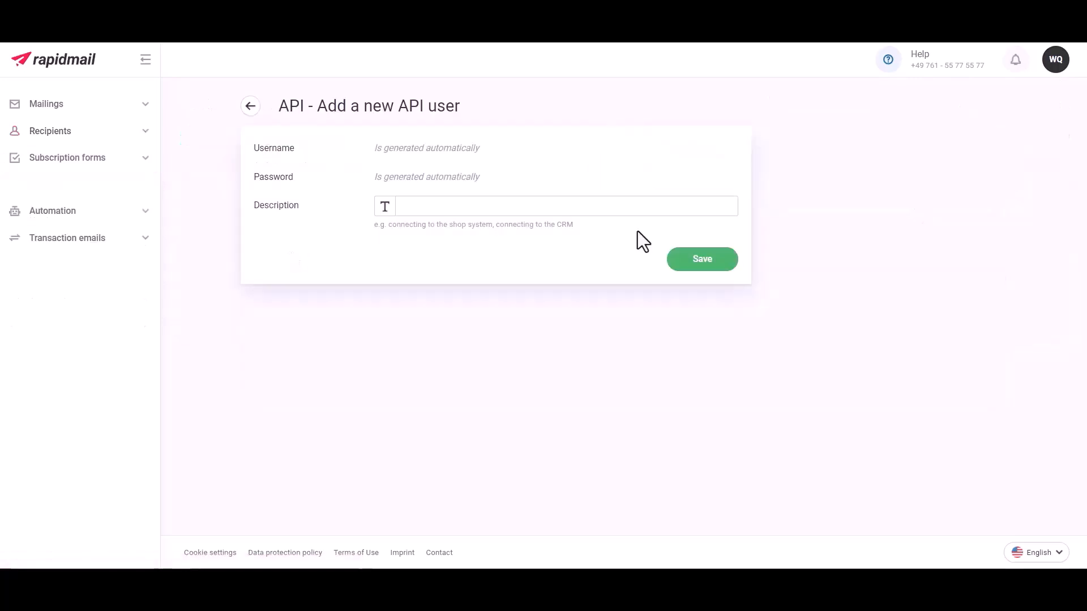
{"action": "left_click", "coordinate": [421, 205]}
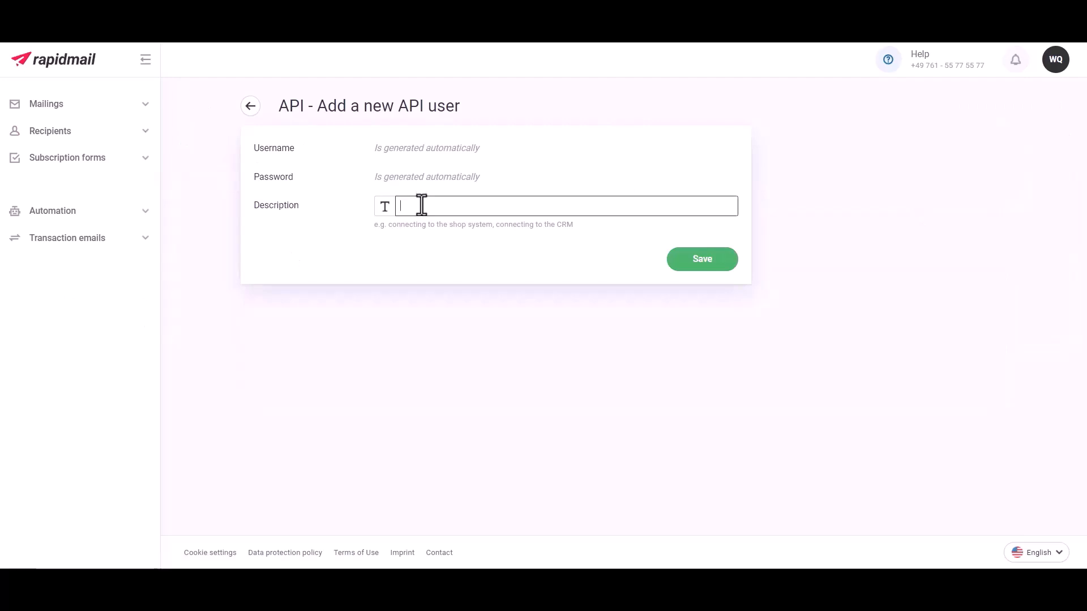
{"action": "type", "text": "Bit U"}
{"action": "key", "text": "BackSpace"}
{"action": "type", "text": "Integrations"}
{"action": "left_click", "coordinate": [705, 266]}
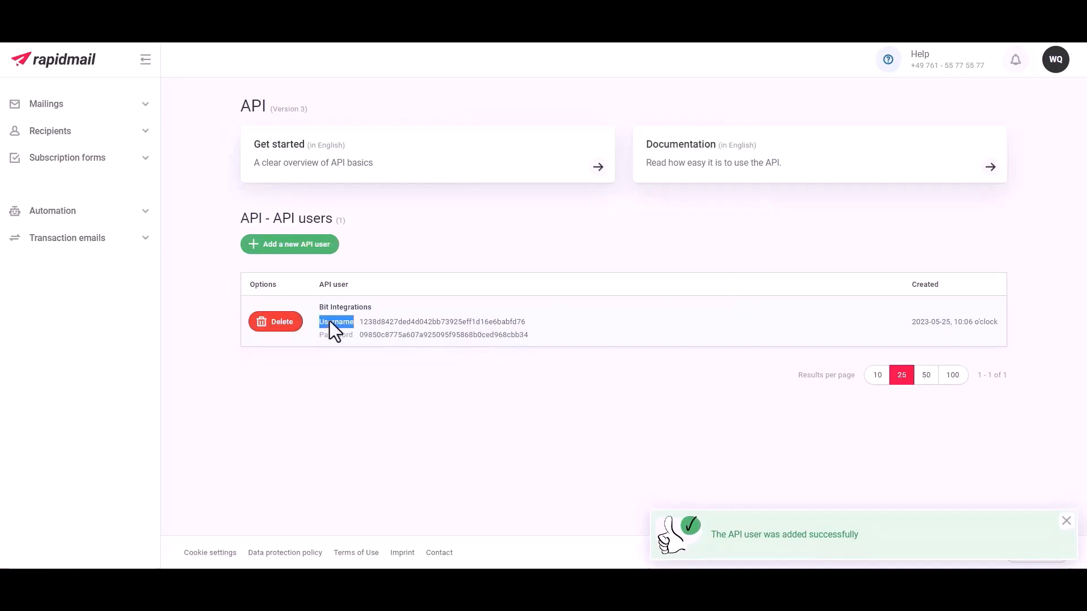
- Select and copy the API user's generated username
{"action": "double_click", "coordinate": [332, 335]}
{"action": "left_click", "coordinate": [534, 315]}
{"action": "left_click_drag", "start_coordinate": [532, 321], "coordinate": [359, 319]}
{"action": "key", "text": "ctrl+c"}
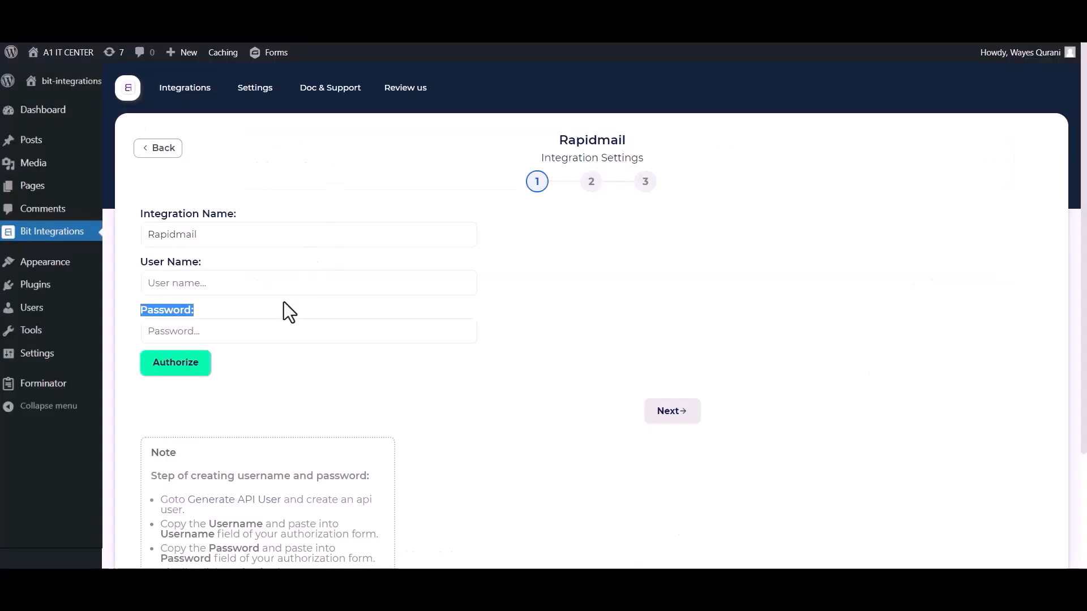
- Authorize Rapidmail using the copied API username and password, then continue to step 2
{"action": "left_click", "coordinate": [267, 283]}
{"action": "key", "text": "ctrl+v"}
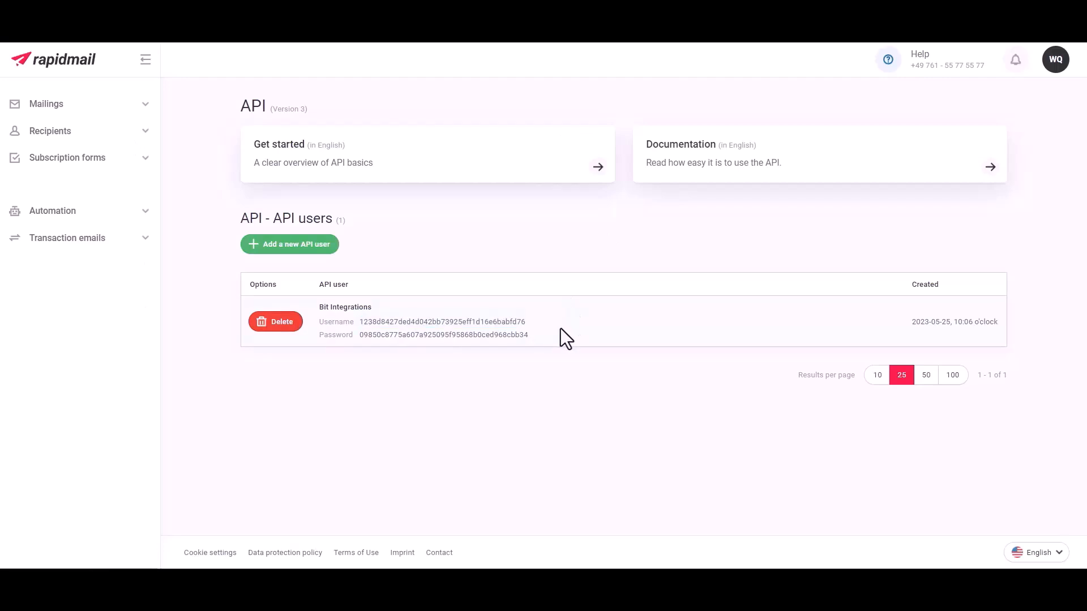
{"action": "left_click_drag", "start_coordinate": [560, 331], "coordinate": [359, 334]}
{"action": "key", "text": "ctrl+c"}
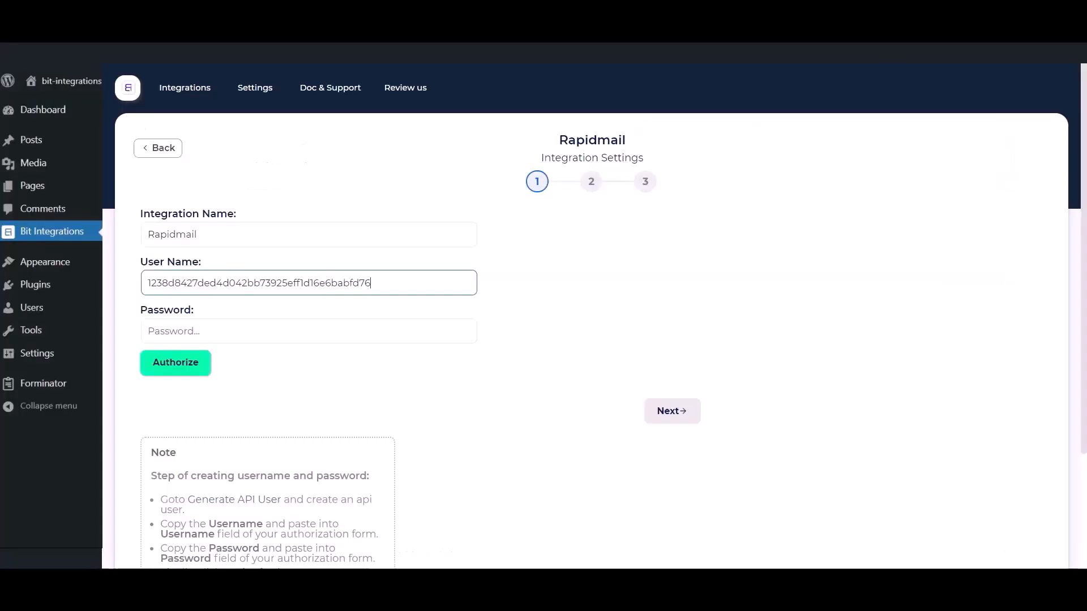
{"action": "left_click", "coordinate": [295, 334]}
{"action": "key", "text": "ctrl+v"}
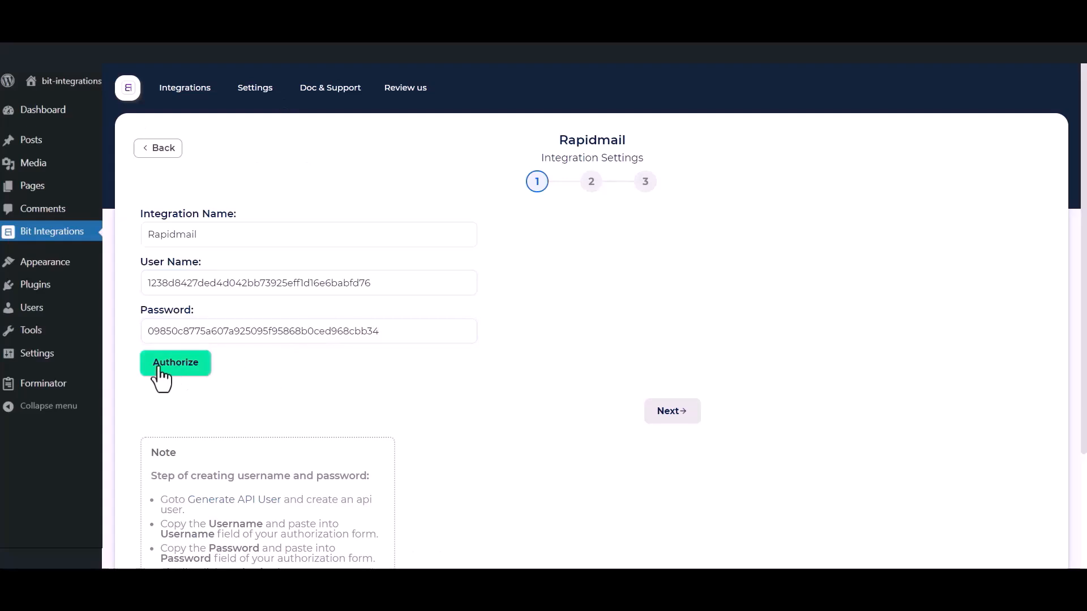
{"action": "left_click", "coordinate": [183, 368]}
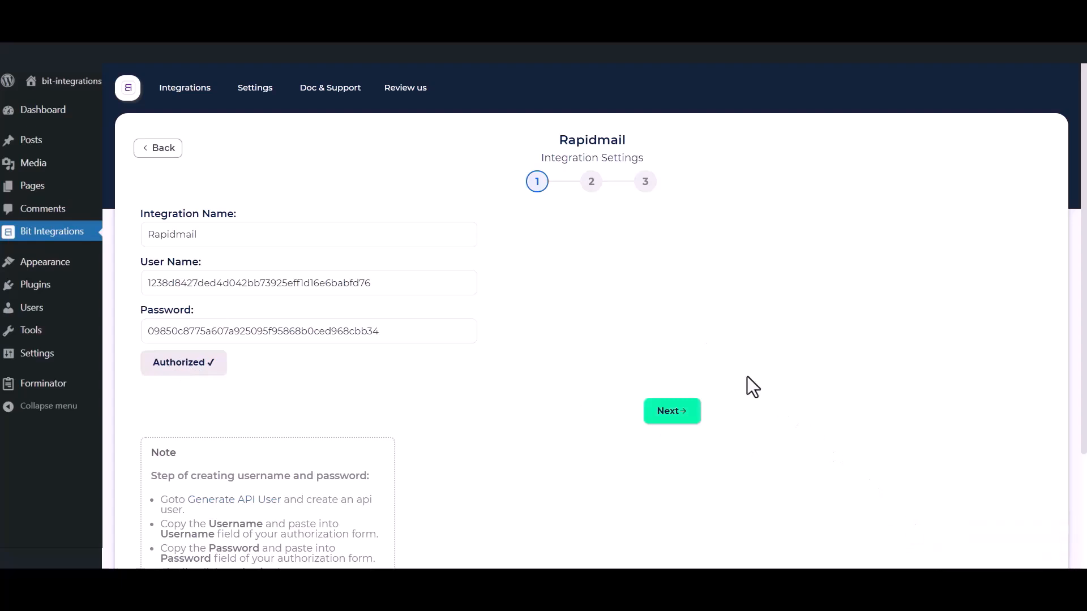
{"action": "left_click", "coordinate": [668, 412]}
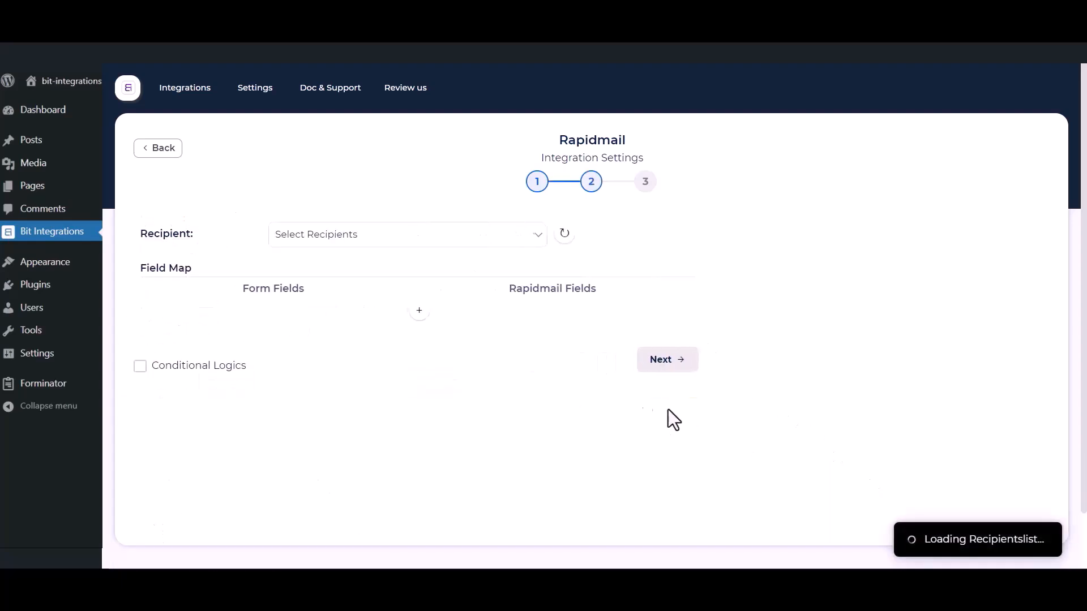
- Choose the Bit Integrations recipient list and map the form's Email to Email
{"action": "left_click", "coordinate": [413, 241]}
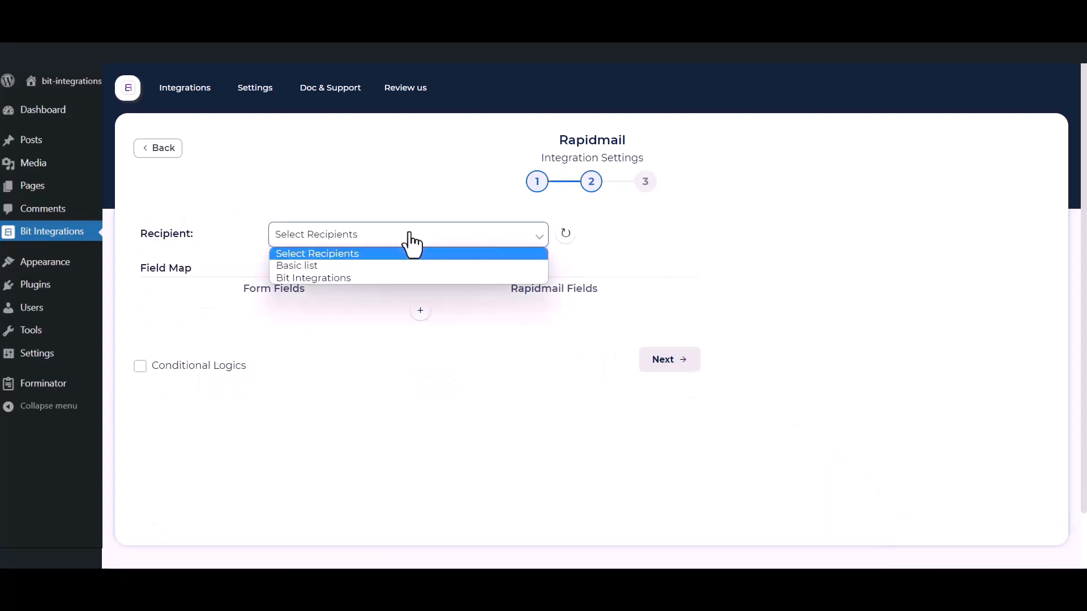
{"action": "left_click", "coordinate": [348, 279]}
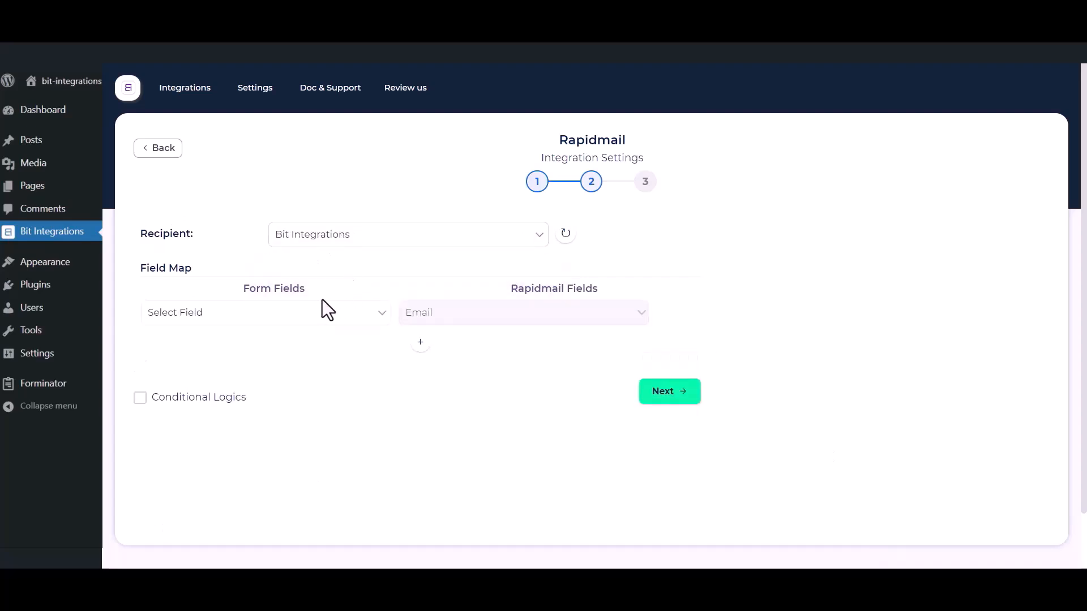
{"action": "left_click", "coordinate": [311, 315]}
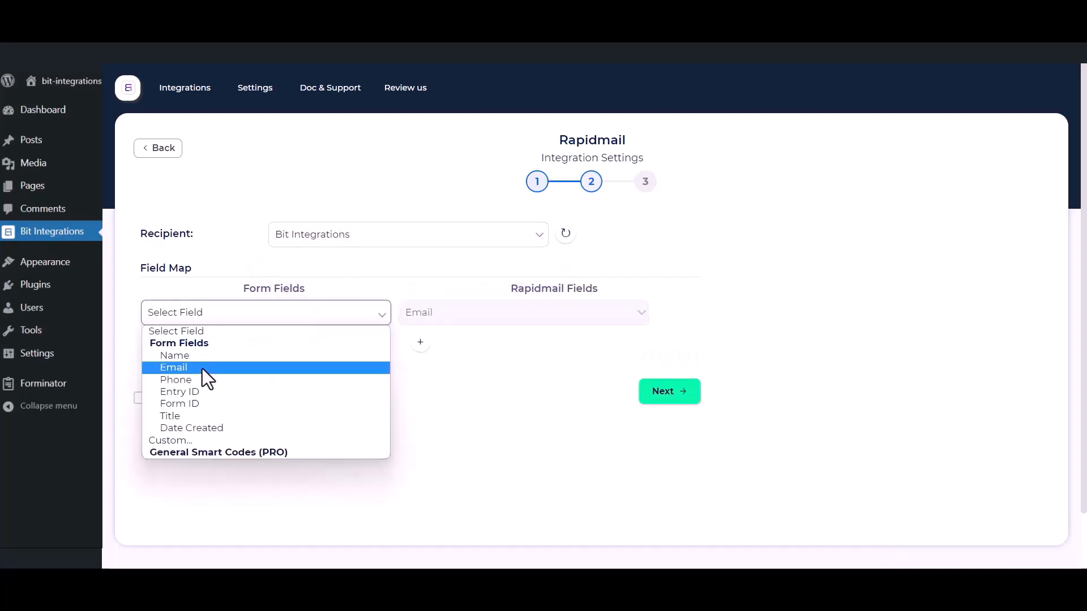
{"action": "left_click", "coordinate": [203, 368]}
- Add mappings of Name to First name and Phone to Extra field 1
{"action": "left_click", "coordinate": [420, 342]}
{"action": "left_click", "coordinate": [447, 350]}
{"action": "left_click", "coordinate": [441, 372]}
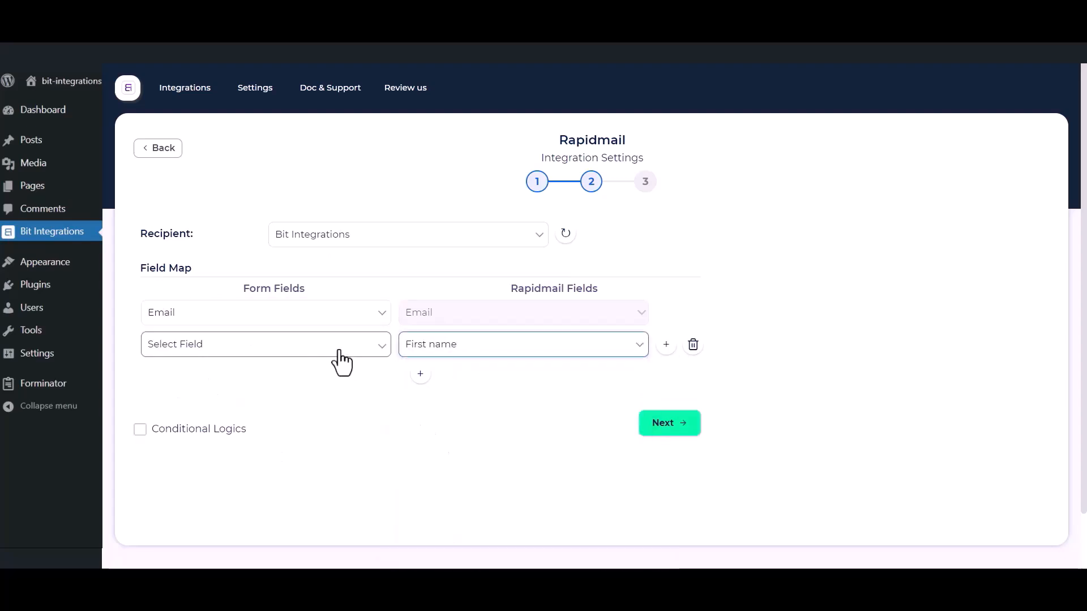
{"action": "left_click", "coordinate": [335, 348]}
{"action": "left_click", "coordinate": [222, 389]}
{"action": "left_click", "coordinate": [421, 375]}
{"action": "left_click", "coordinate": [431, 378]}
{"action": "left_click", "coordinate": [493, 248]}
{"action": "left_click", "coordinate": [271, 376]}
{"action": "left_click", "coordinate": [264, 444]}
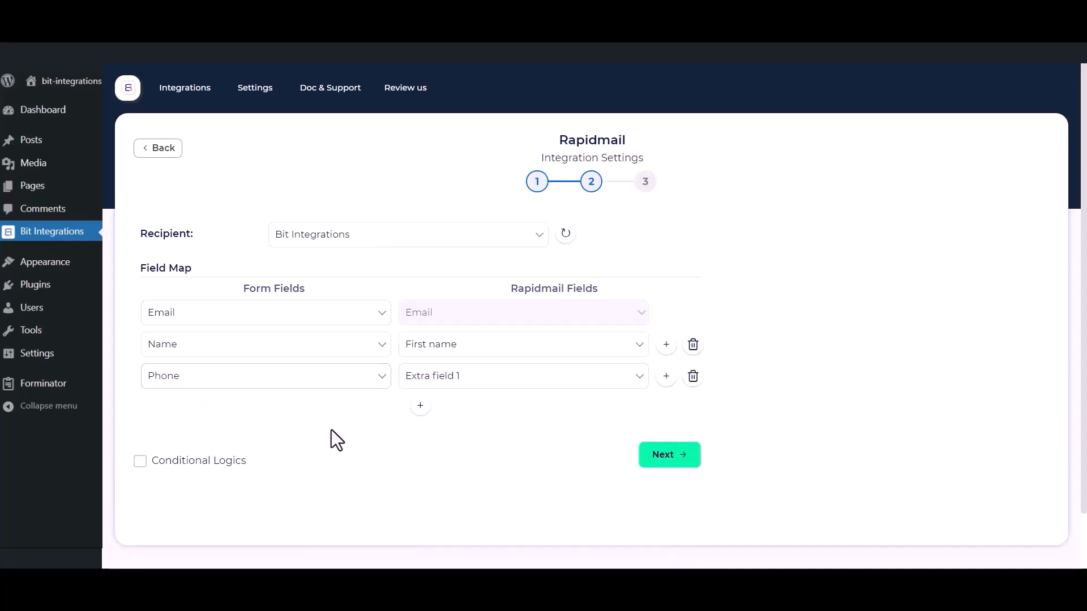
- Leave conditional logic off, then finish and save the Rapidmail integration
{"action": "left_click", "coordinate": [141, 469]}
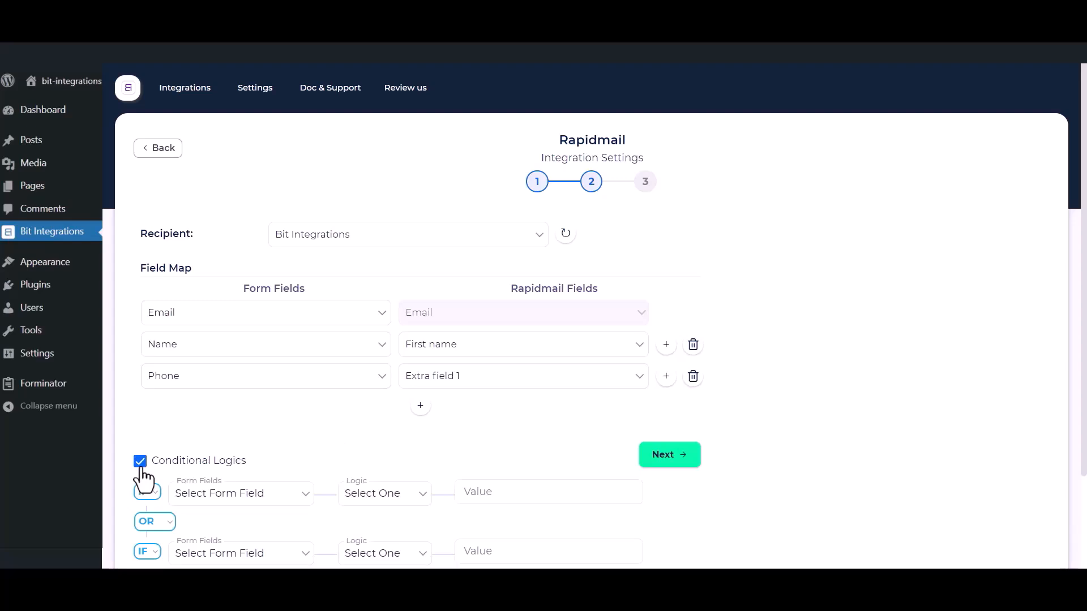
{"action": "left_click", "coordinate": [141, 467]}
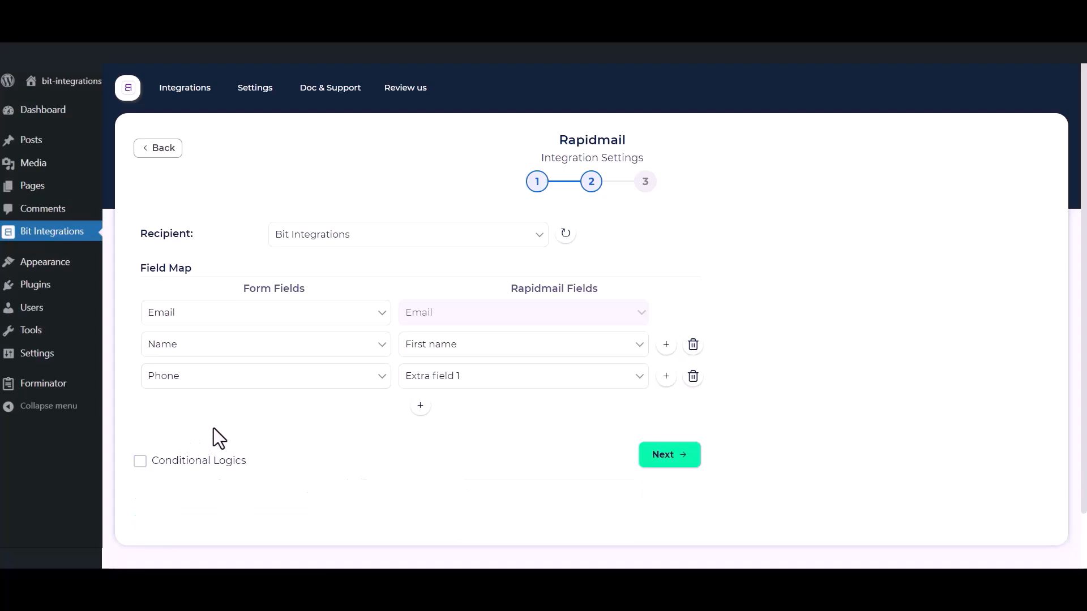
{"action": "left_click", "coordinate": [670, 461]}
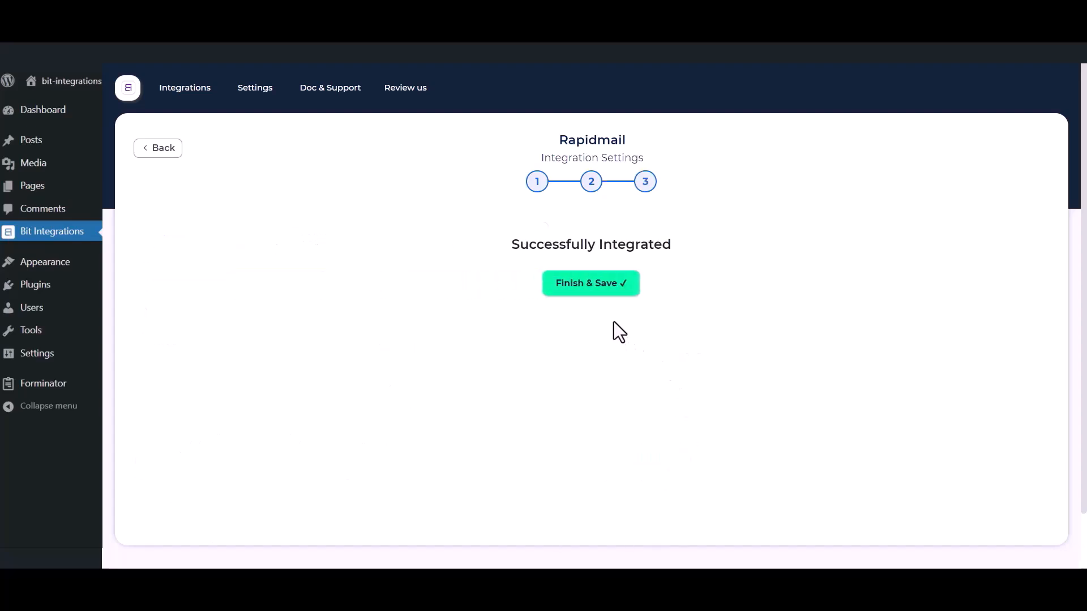
{"action": "left_click", "coordinate": [603, 291]}
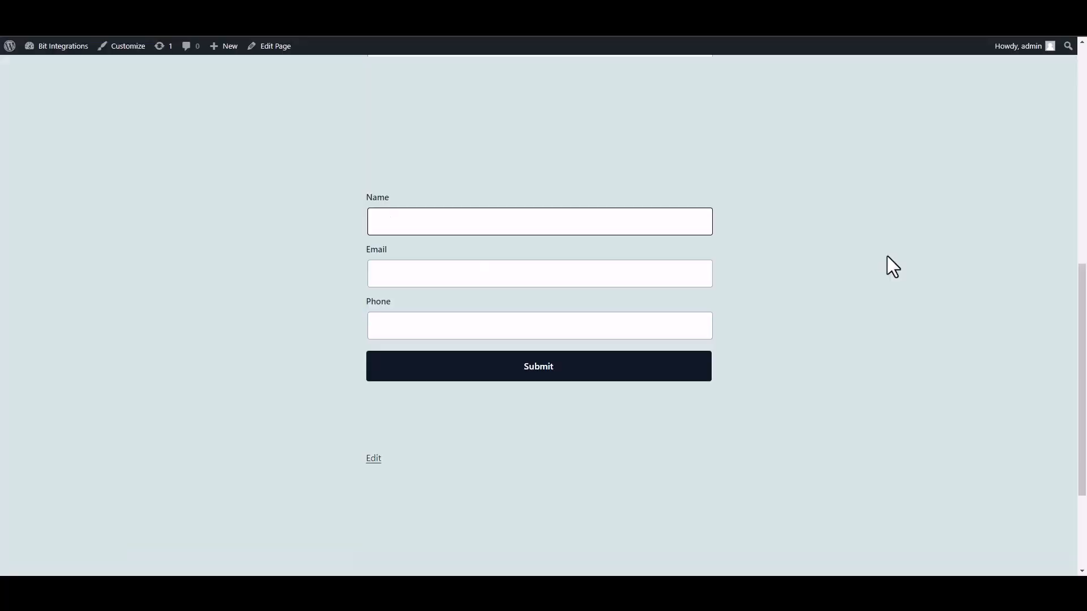
- Submit the form with name 'Bit Integrations', a test e-mail and phone number, confirming success
{"action": "type", "text": "Bit INTEGRAT"}
{"action": "key", "text": "BackSpace"}
{"action": "key", "text": "BackSpace"}
{"action": "key", "text": "BackSpace"}
{"action": "key", "text": "BackSpace"}
{"action": "key", "text": "BackSpace"}
{"action": "key", "text": "BackSpace"}
{"action": "type", "text": "nter"}
{"action": "type", "text": "grat"}
{"action": "type", "text": "ions"}
{"action": "left_click", "coordinate": [619, 277]}
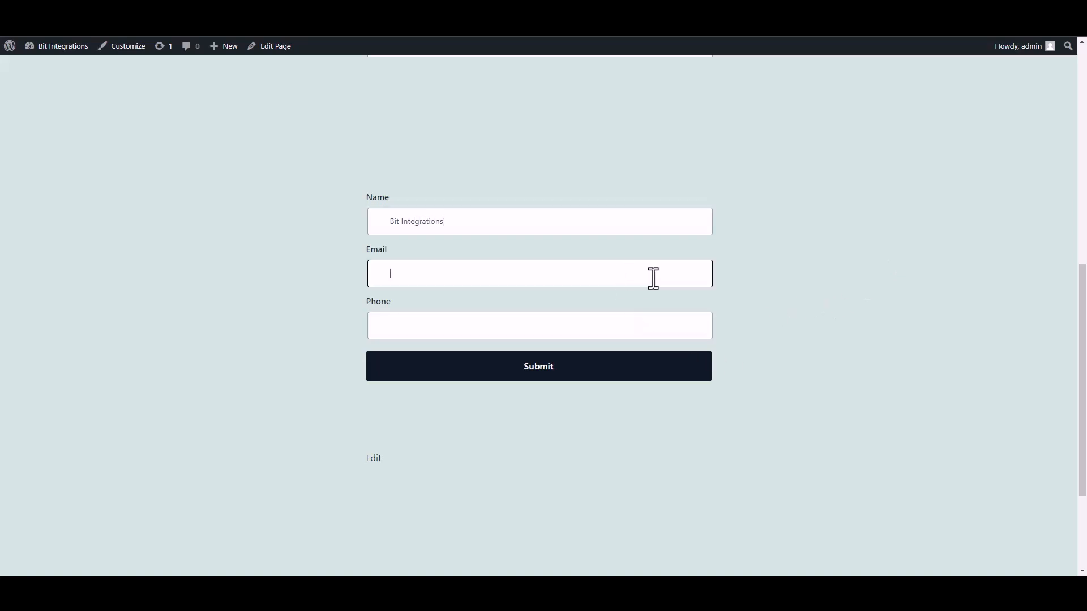
{"action": "left_click", "coordinate": [675, 331]}
{"action": "type", "text": "444555666"}
{"action": "left_click", "coordinate": [690, 370]}
{"action": "left_click_drag", "start_coordinate": [372, 410], "coordinate": [607, 430]}
{"action": "left_click", "coordinate": [775, 429]}
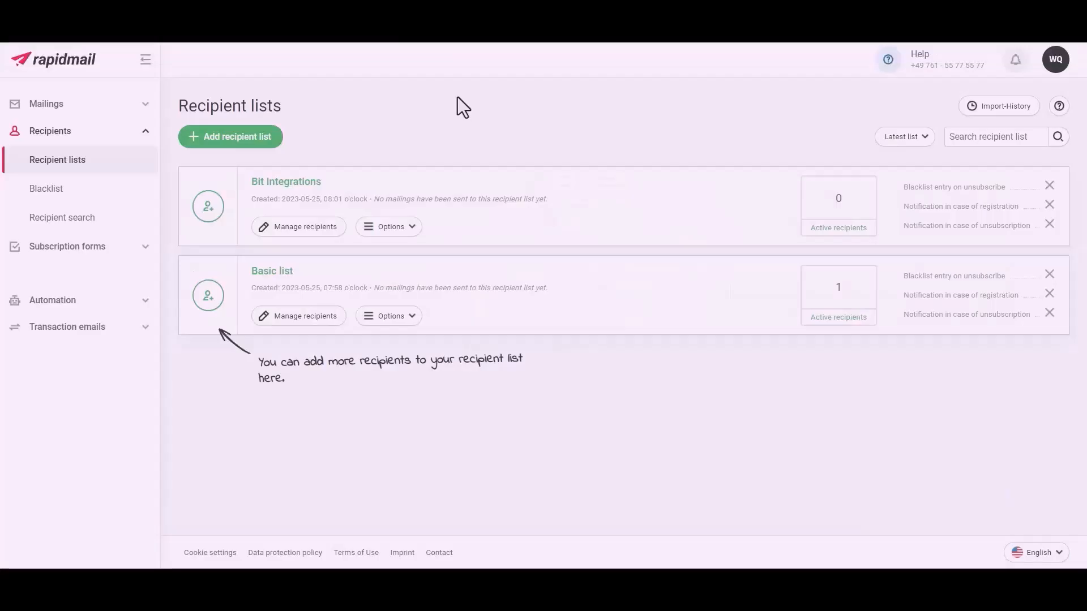
- Open the Bit Integrations recipient list in Rapidmail to view its recipients
{"action": "left_click", "coordinate": [294, 186]}
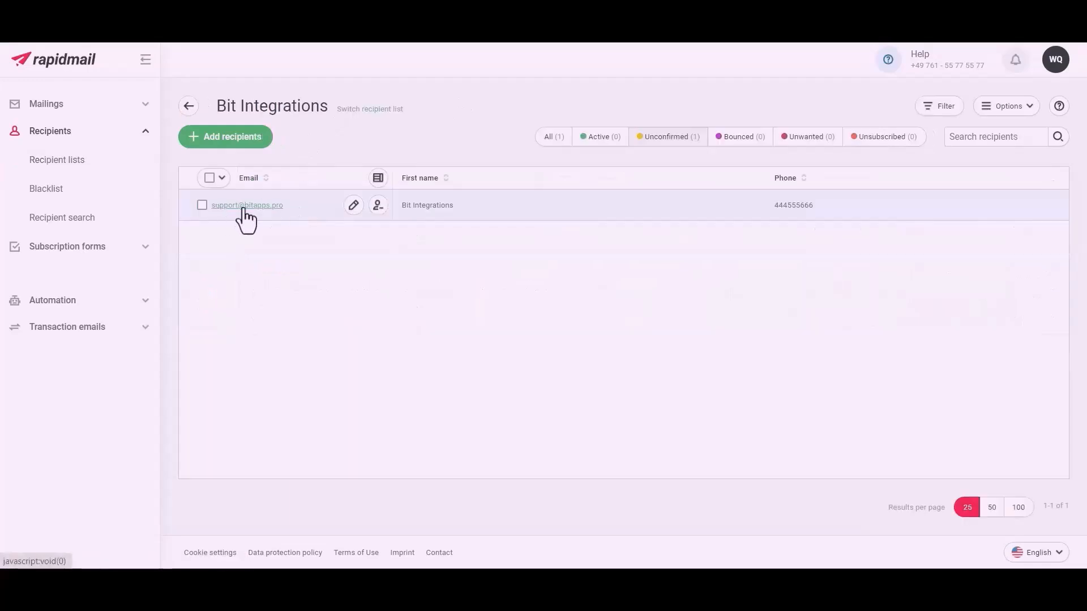